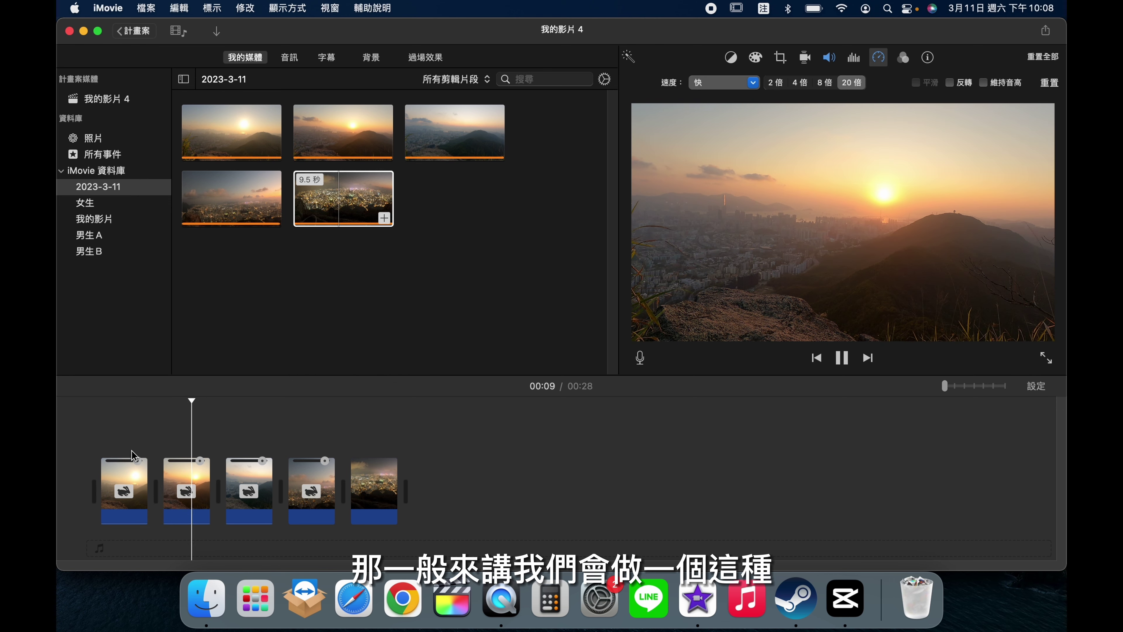
# Apply the Ken Burns crop style to the first timeline clip and confirm it
pyautogui.press('space')
pyautogui.click(785, 63)
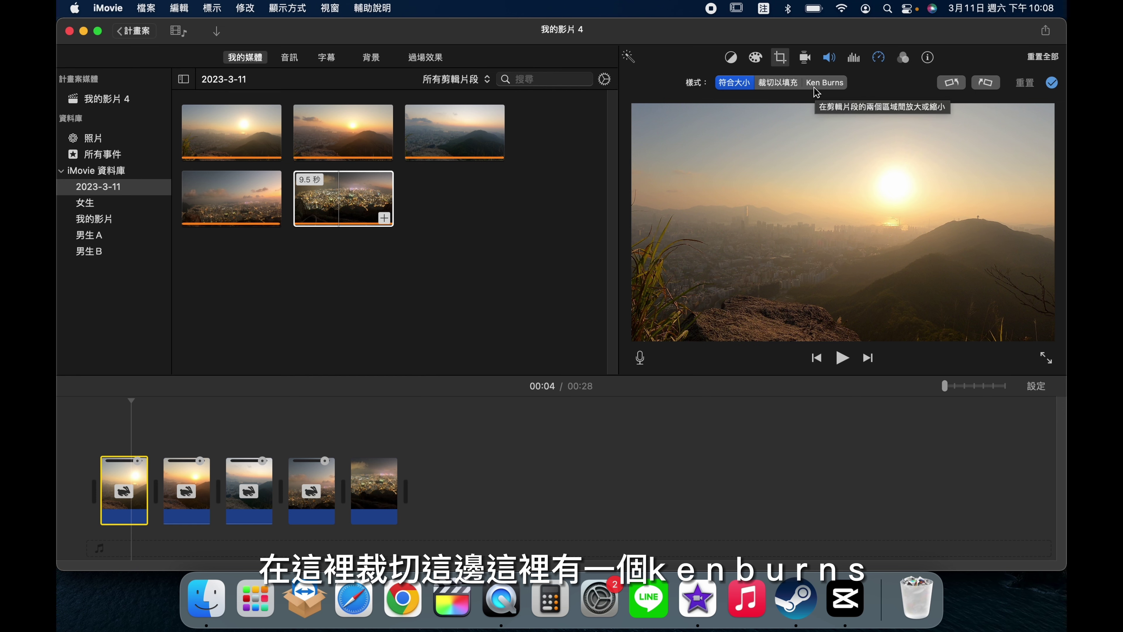
pyautogui.click(824, 83)
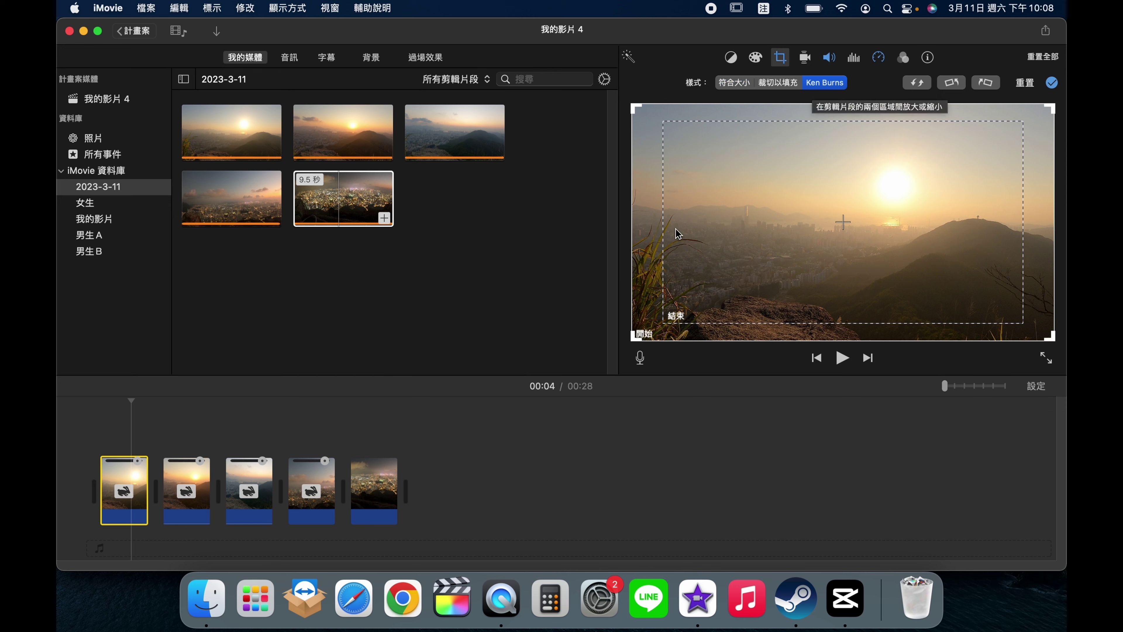
pyautogui.click(1052, 83)
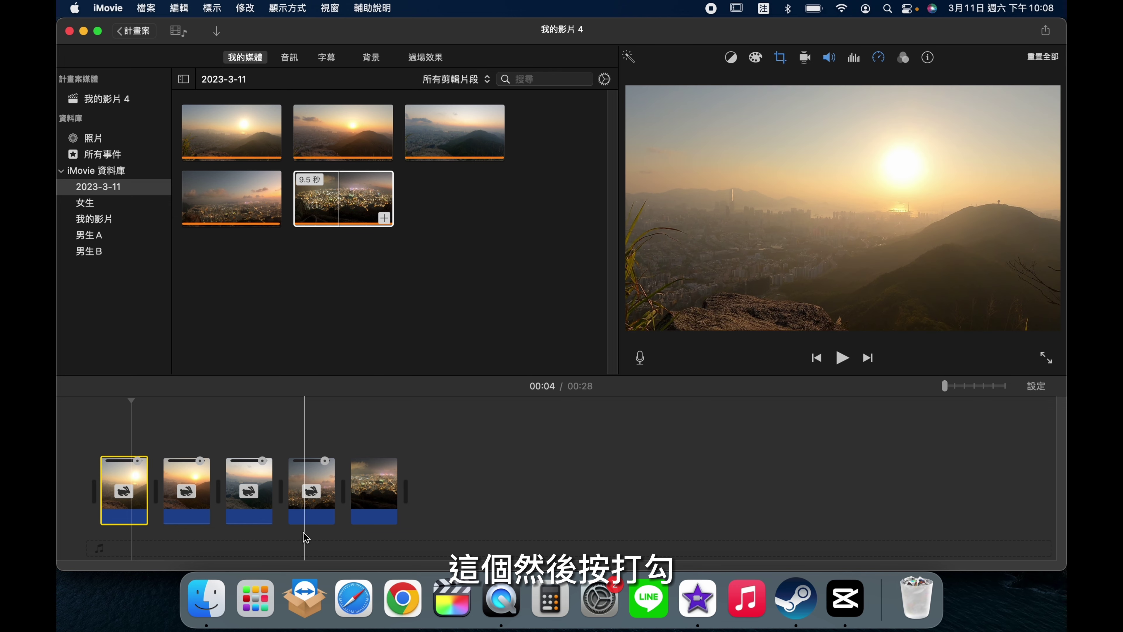
# Apply the Ken Burns crop style to the second timeline clip and confirm it
pyautogui.click(181, 487)
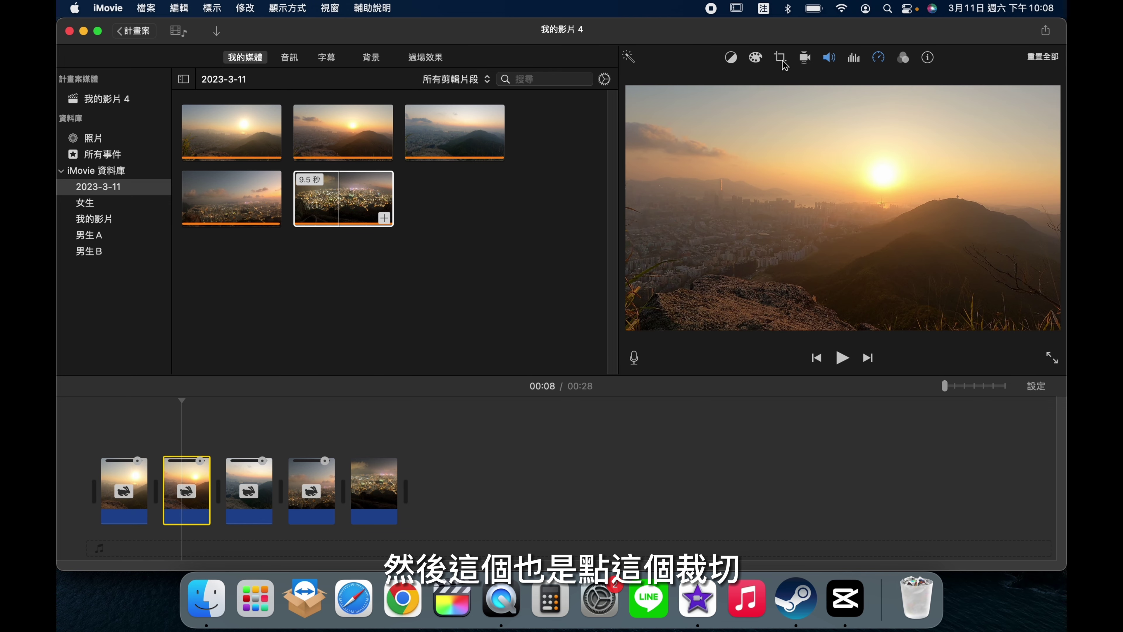
pyautogui.click(780, 58)
pyautogui.click(824, 84)
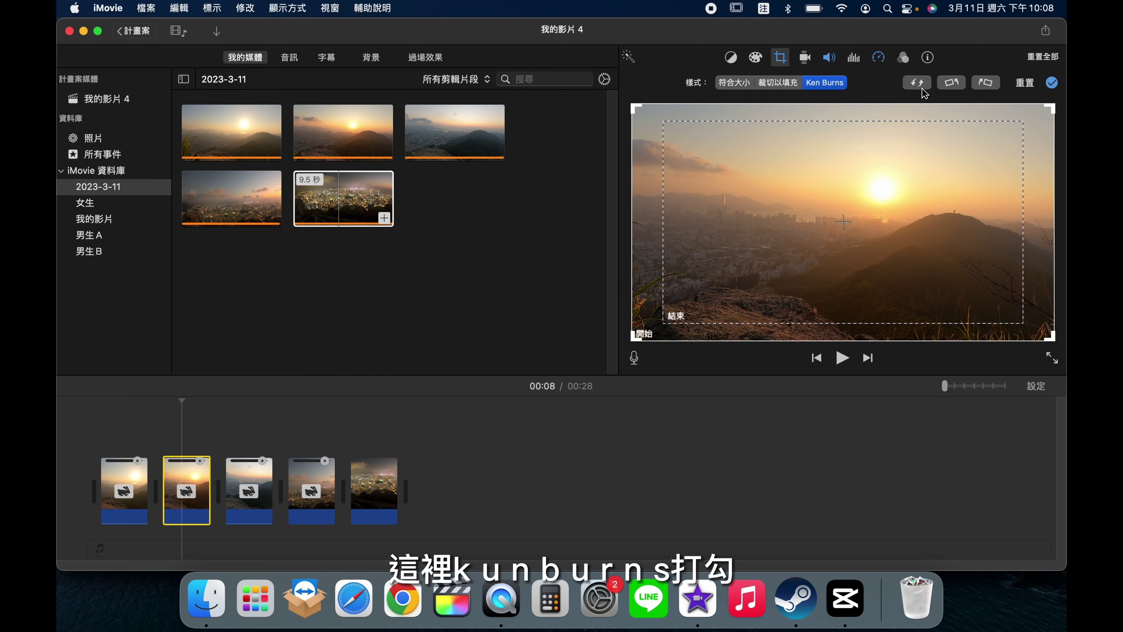
pyautogui.click(1052, 83)
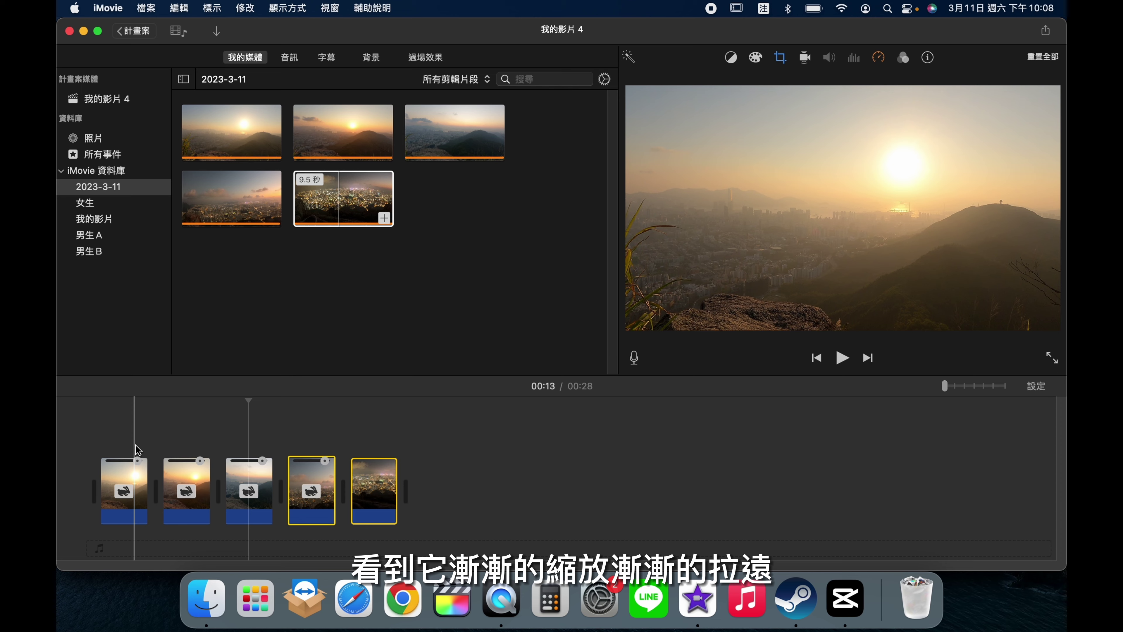
# Play the timeline in full screen to preview the Ken Burns zooms, and return to the editor
pyautogui.press('space')
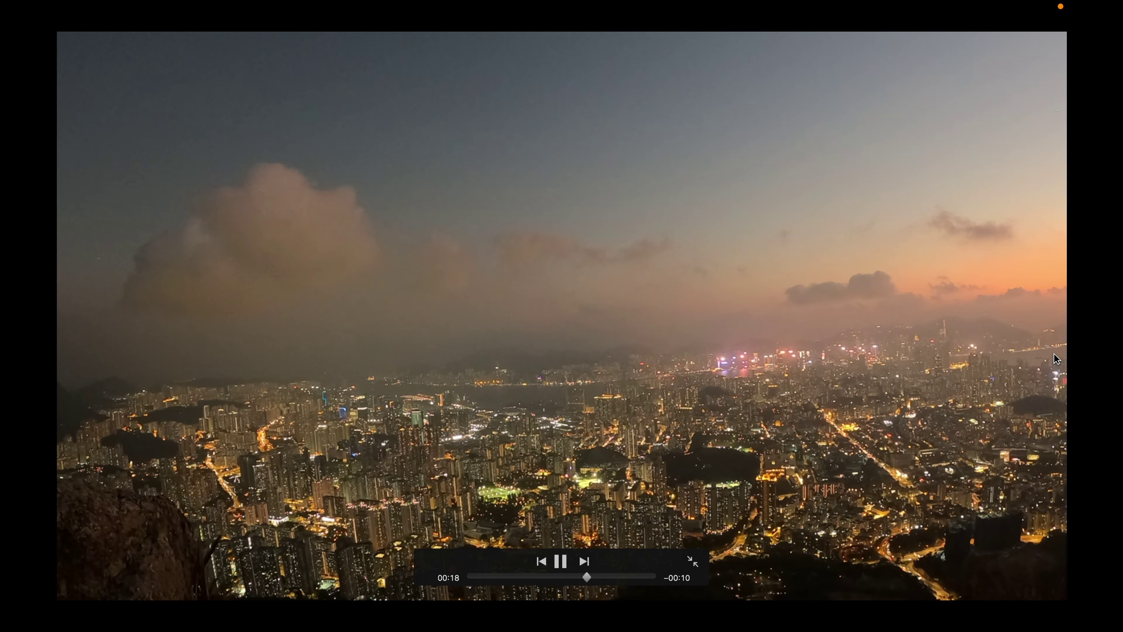
pyautogui.press('Escape')
pyautogui.press('space')
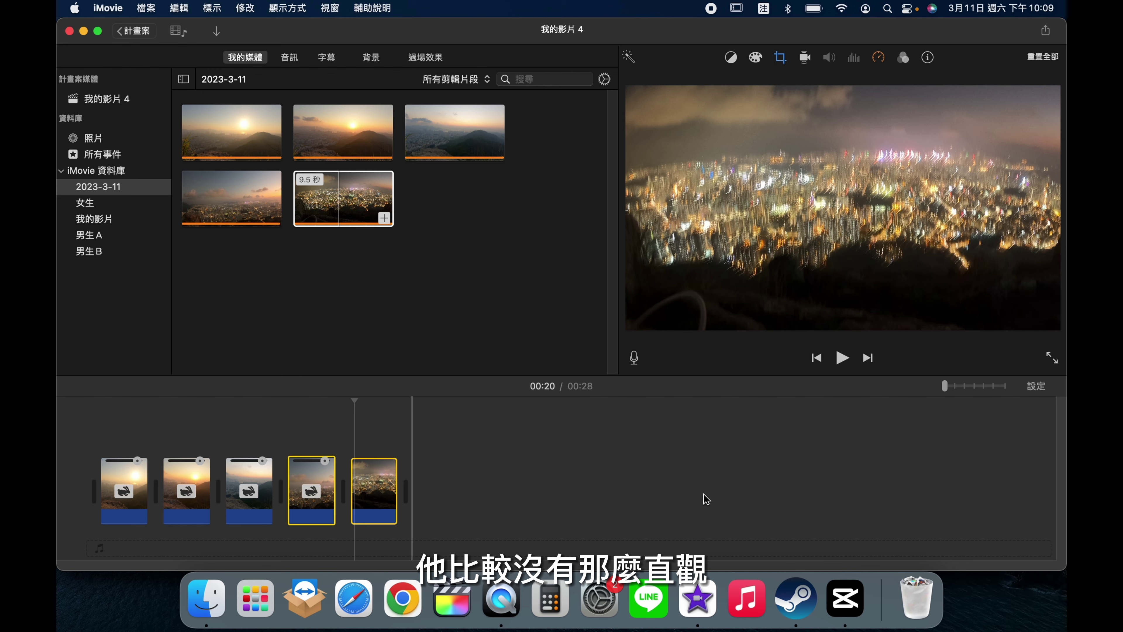
# Switch to 剪映专业版 and add GH012775.MP4 to the timeline at 4.2x speed
pyautogui.click(845, 598)
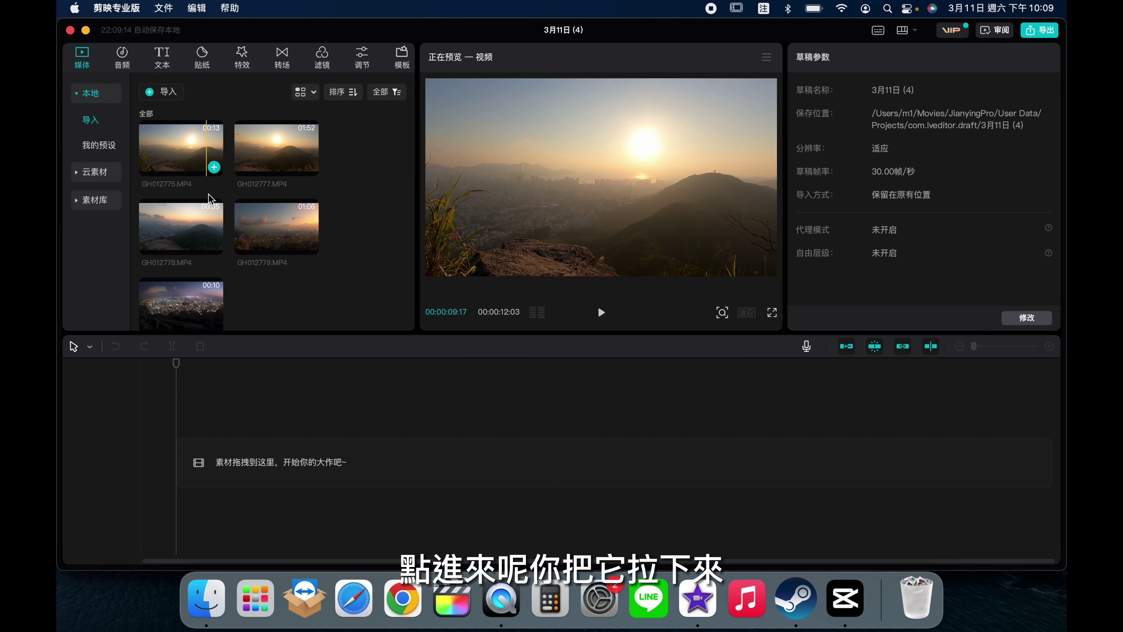
pyautogui.moveTo(211, 165); pyautogui.dragTo(217, 452)
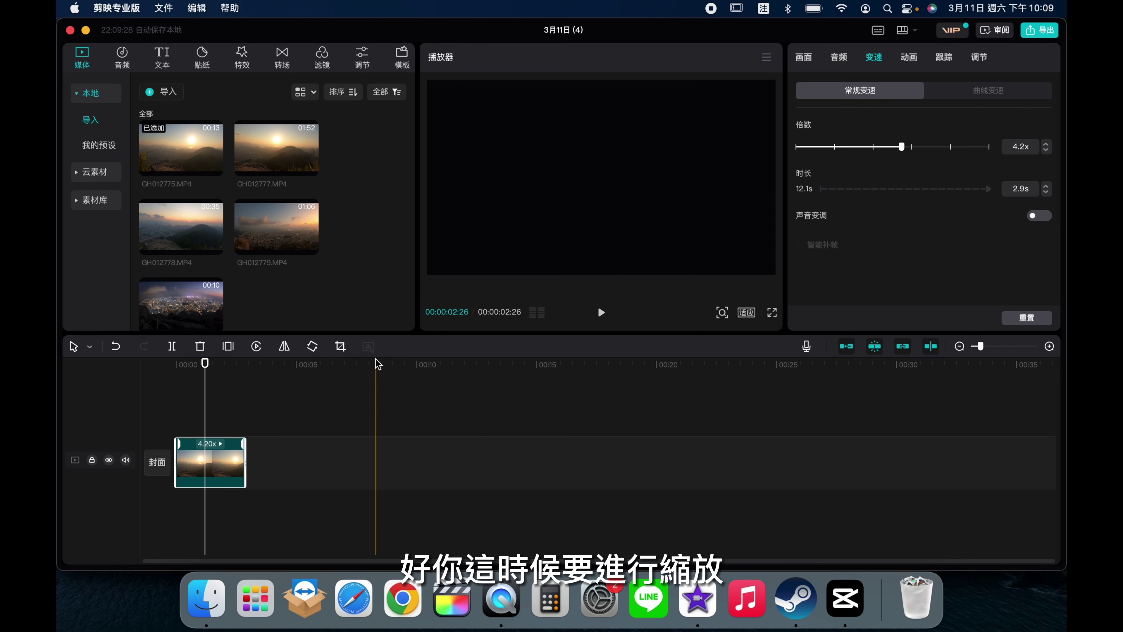
# Give the GH012775.MP4 clip a 缩小 entrance and a 放大 exit animation, lengthening the entrance to 1.4 s and the exit toward mid-clip
pyautogui.click(909, 66)
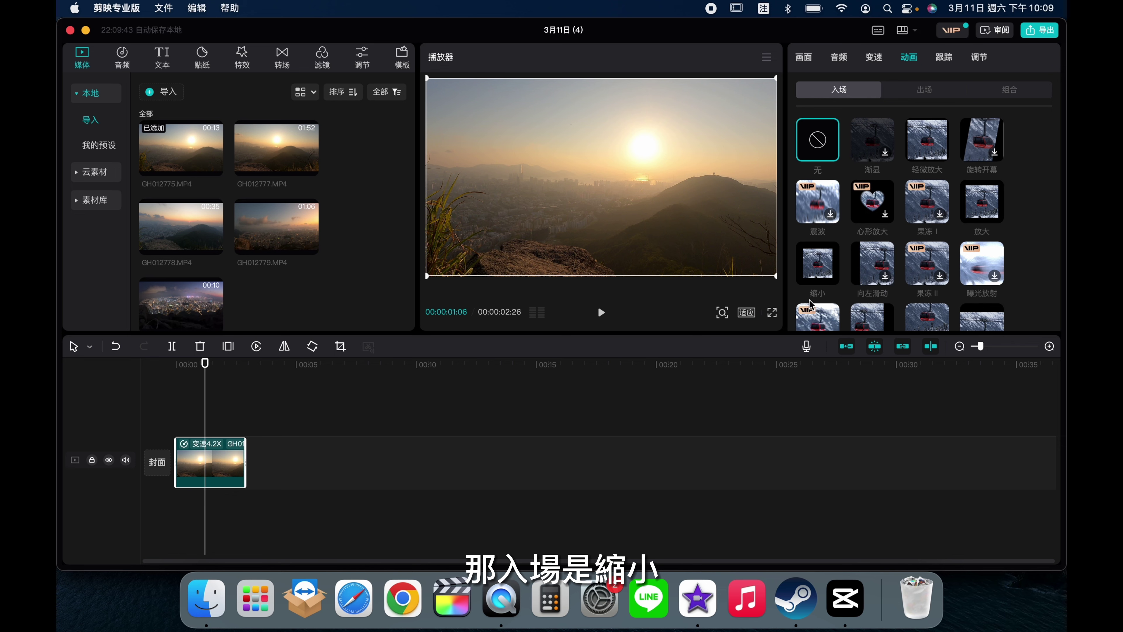
pyautogui.click(825, 274)
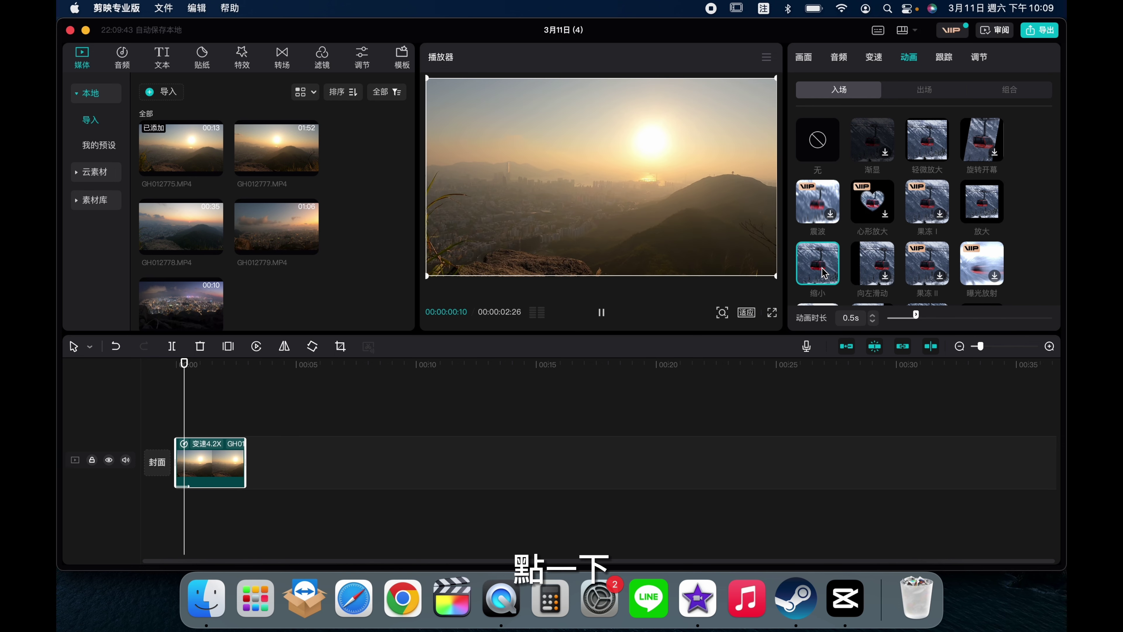
pyautogui.click(906, 90)
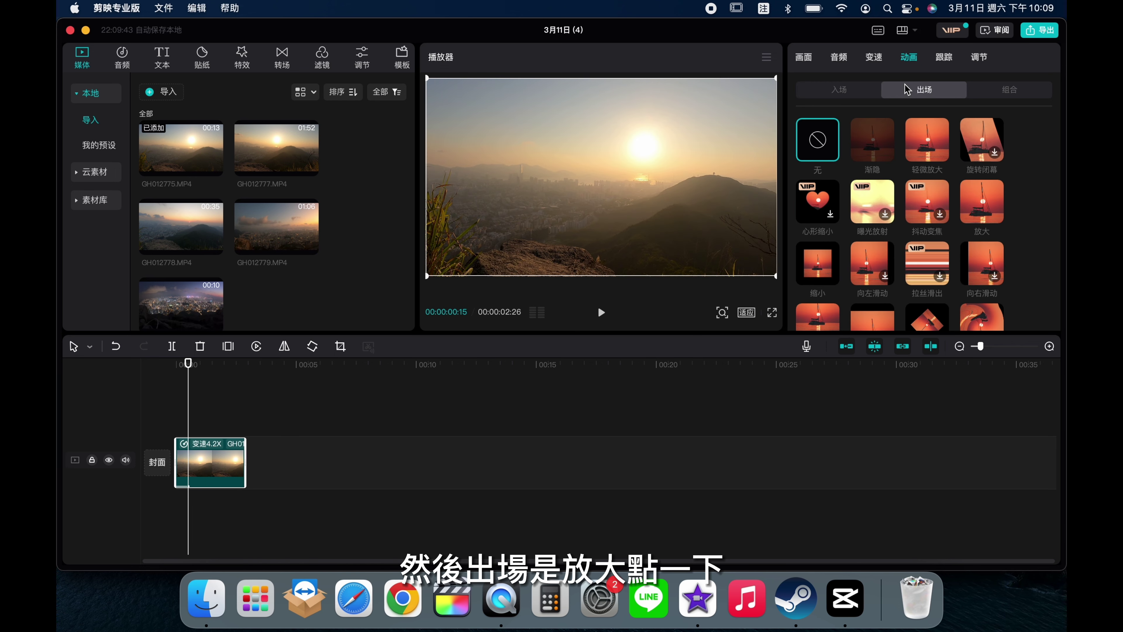
pyautogui.click(993, 202)
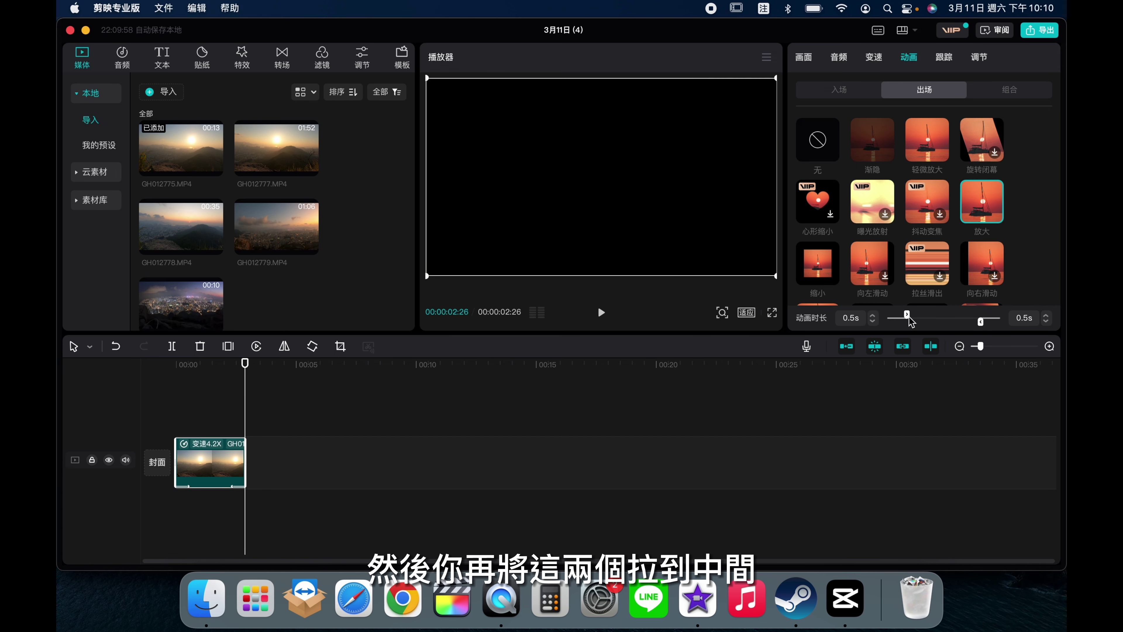
pyautogui.moveTo(949, 315); pyautogui.dragTo(940, 317)
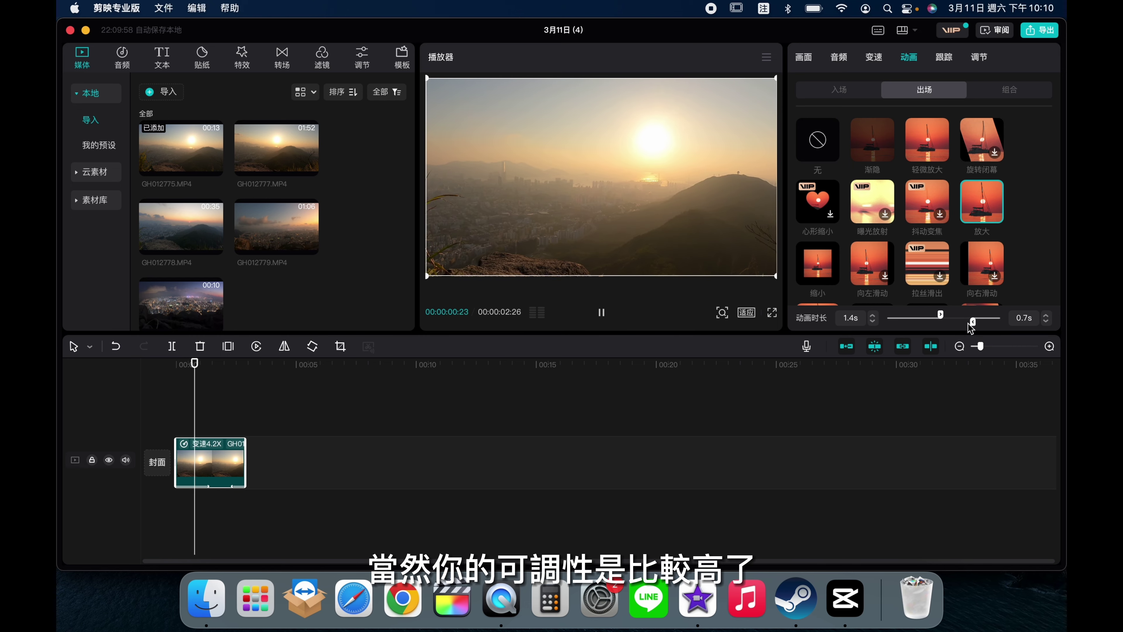
# Play the first clip from its beginning to preview the entrance and exit animations
pyautogui.click(182, 416)
pyautogui.press('space')
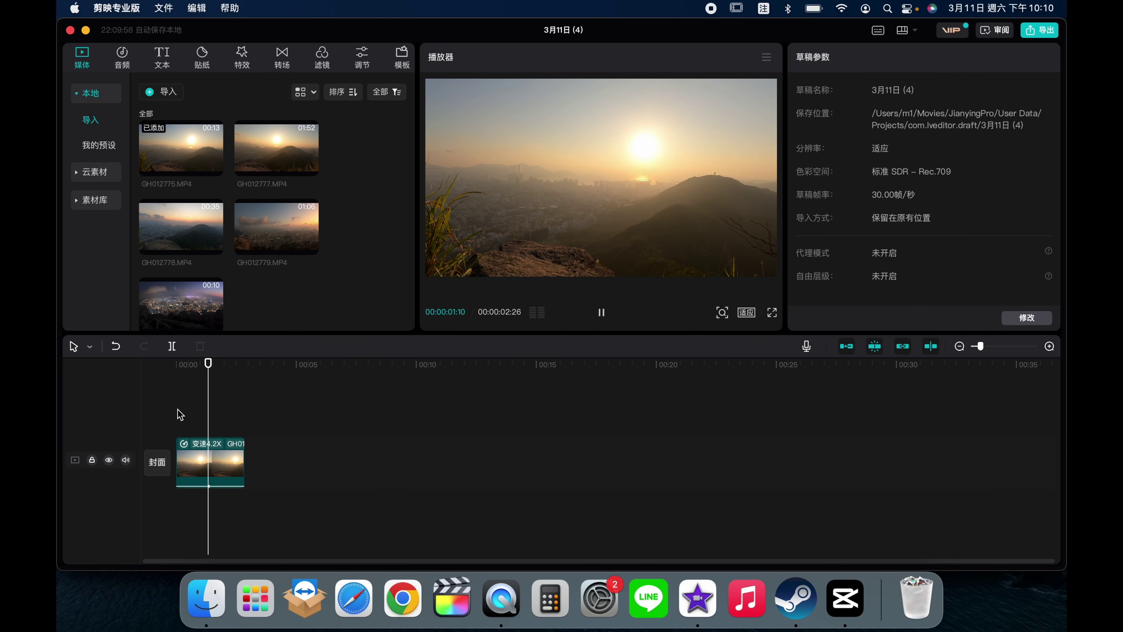
pyautogui.press('space')
# Add GH012777.MP4 after the first clip and set its speed to 28.3x
pyautogui.moveTo(276, 150); pyautogui.dragTo(244, 464)
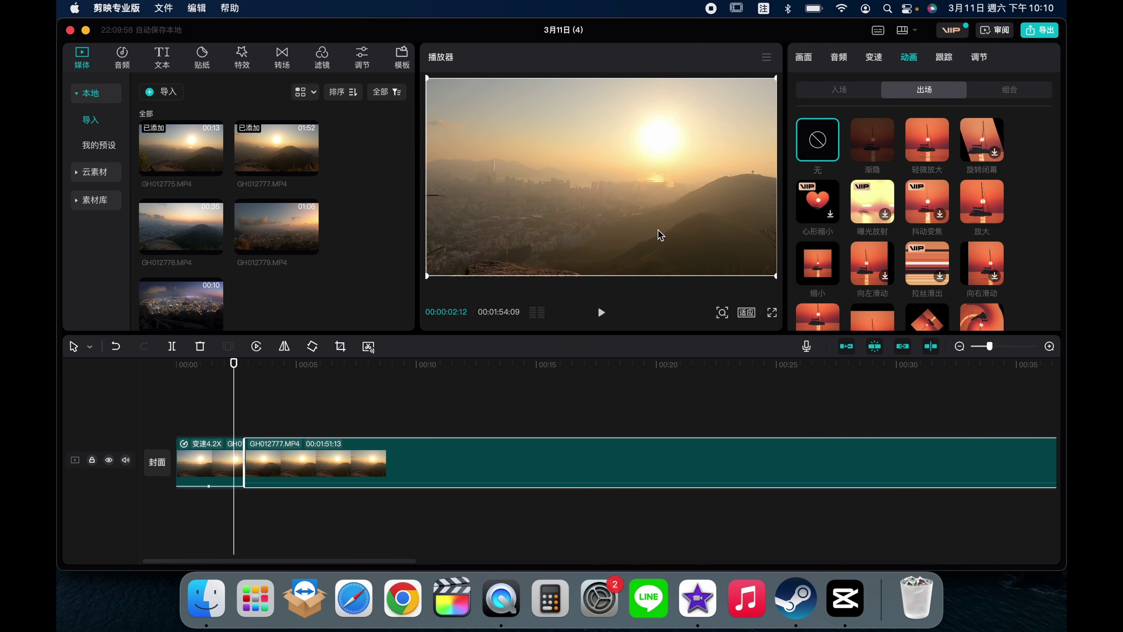
pyautogui.click(839, 58)
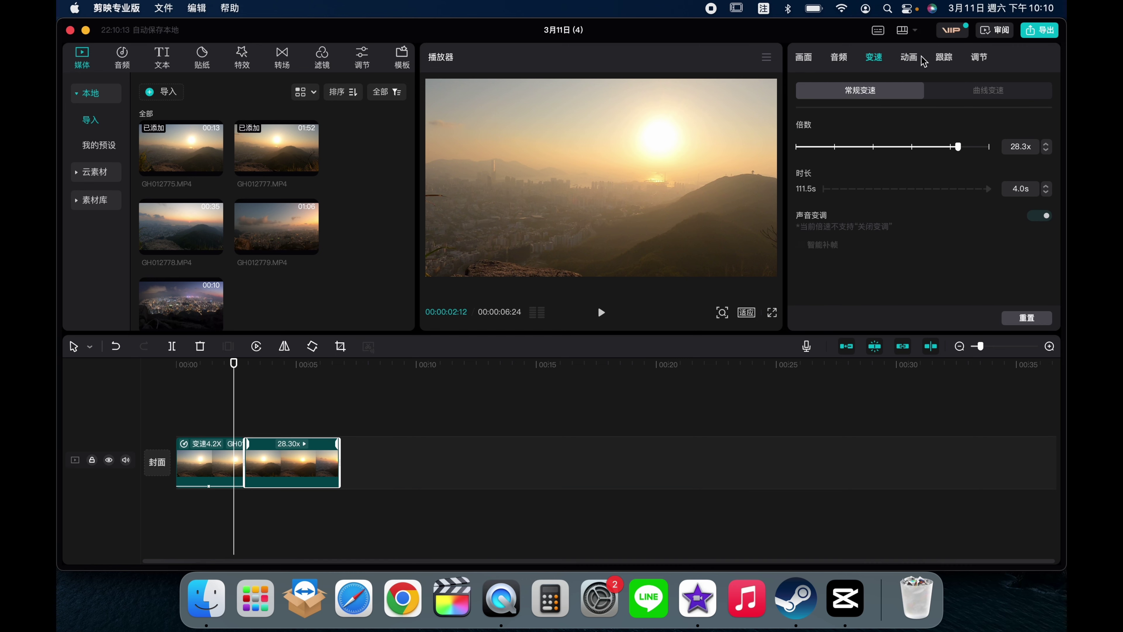
# Give the GH012777.MP4 clip a 放大 exit and a 缩小 entrance animation, extend both to meet mid-clip, and play the result
pyautogui.click(910, 62)
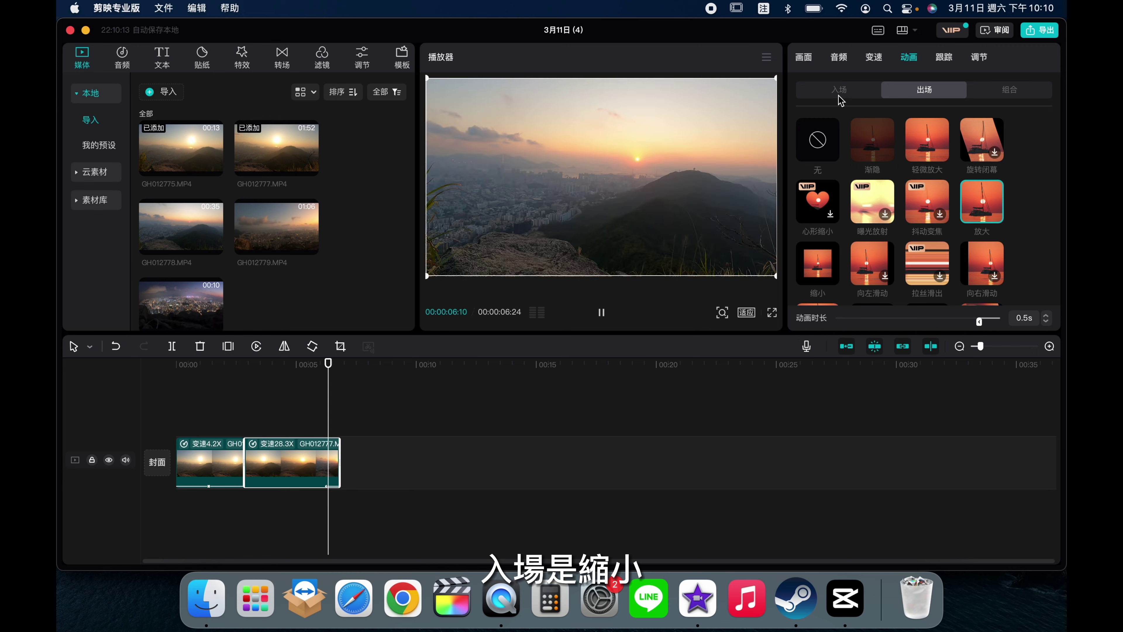
pyautogui.click(838, 93)
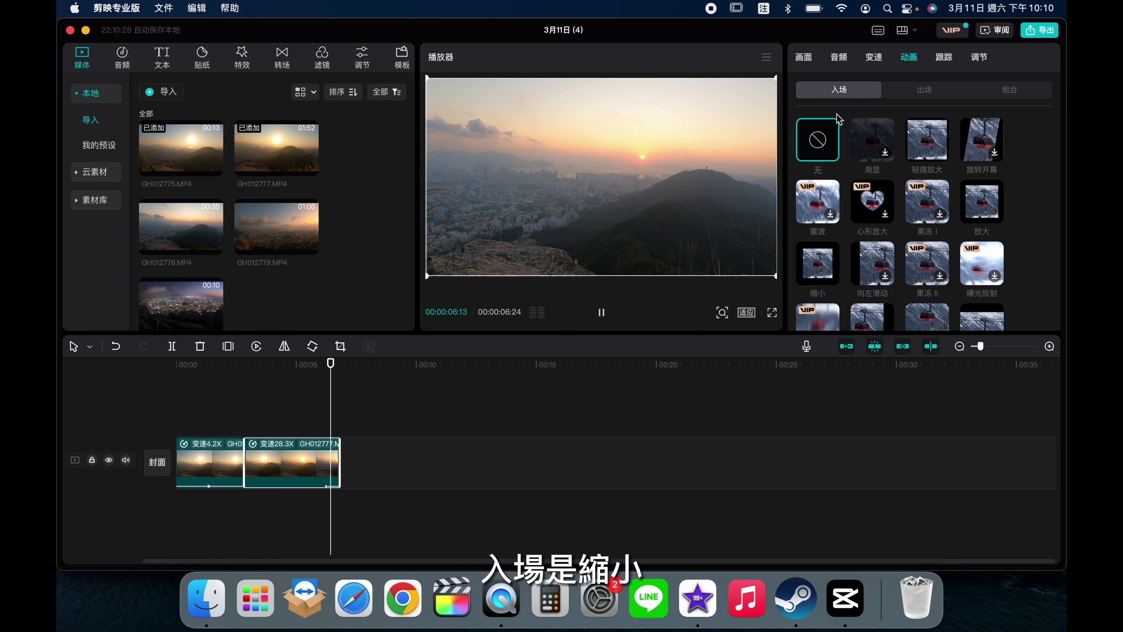
pyautogui.click(817, 263)
pyautogui.moveTo(903, 317); pyautogui.dragTo(950, 328)
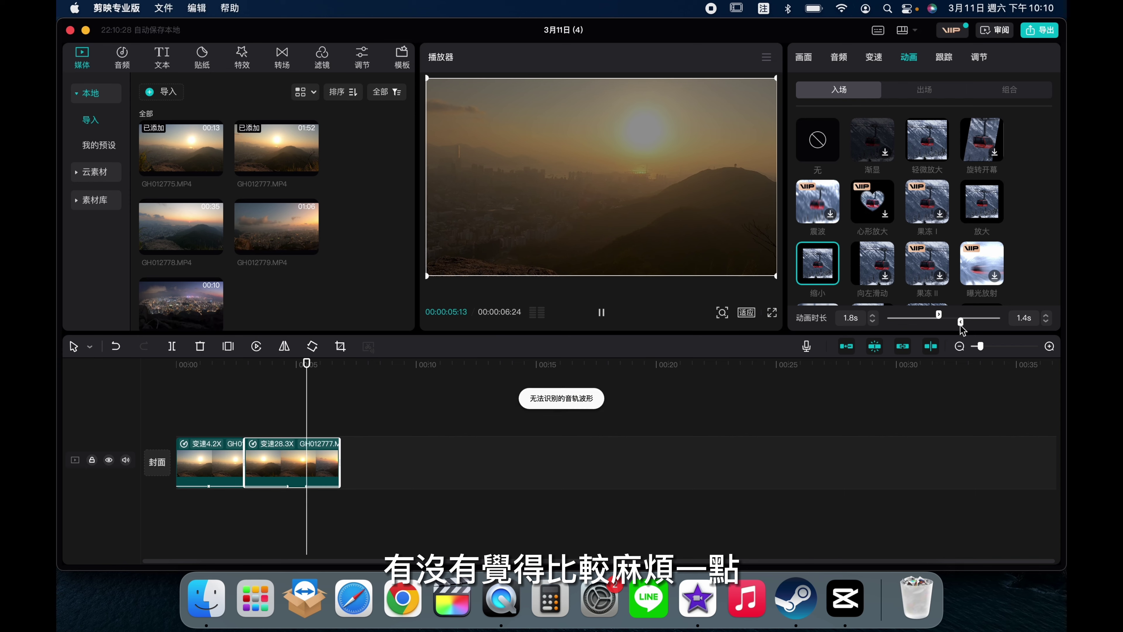
pyautogui.click(221, 427)
pyautogui.press('space')
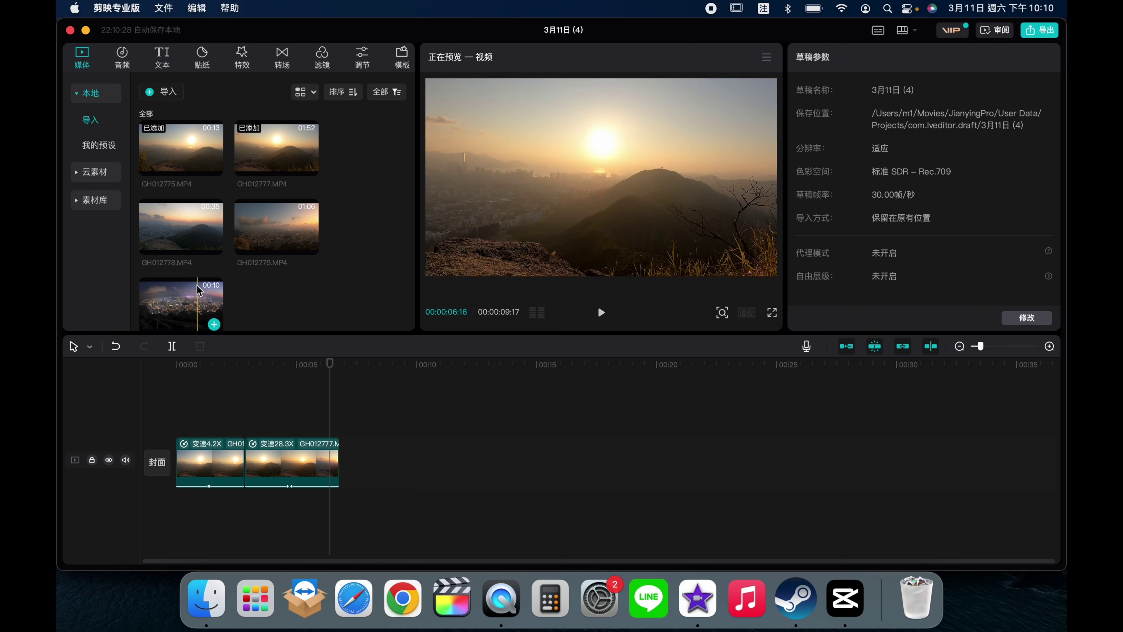
# Add GH012778.MP4 at 8.6x speed as the third clip, with a 2.0 s 缩小 entrance and a 1.9 s 放大 exit animation
pyautogui.moveTo(189, 228); pyautogui.dragTo(371, 443)
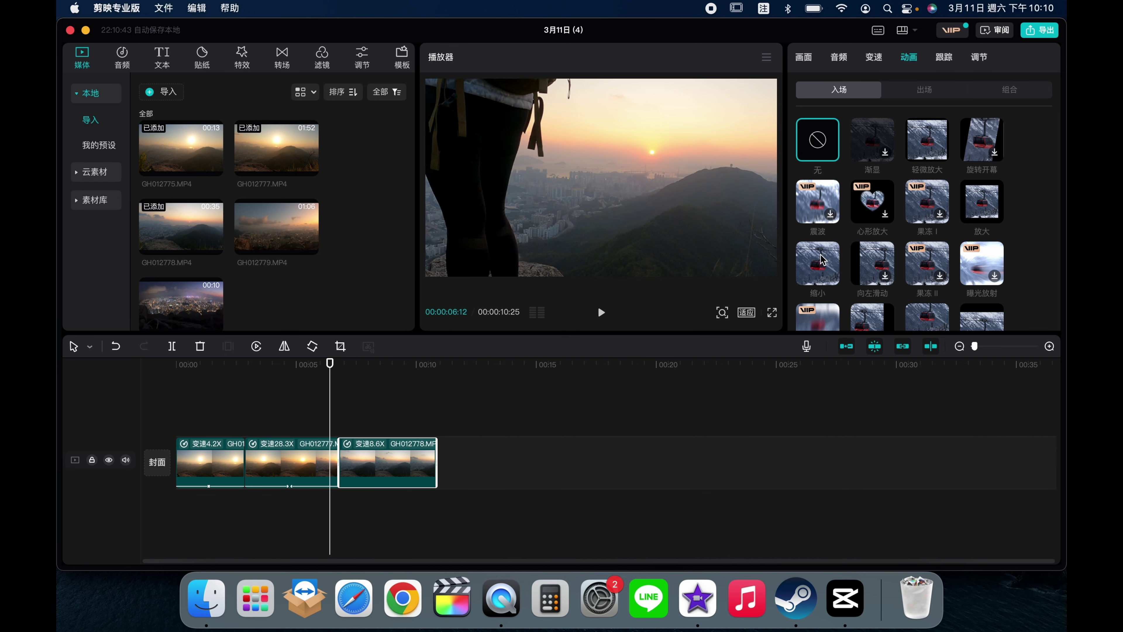
pyautogui.click(824, 260)
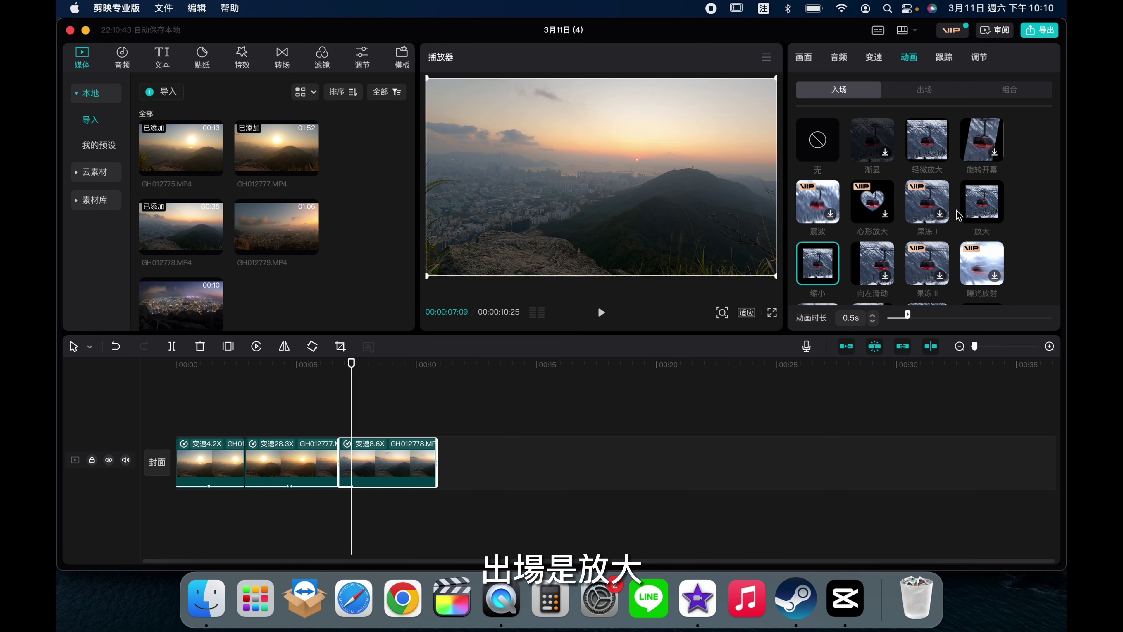
pyautogui.click(905, 87)
pyautogui.click(981, 201)
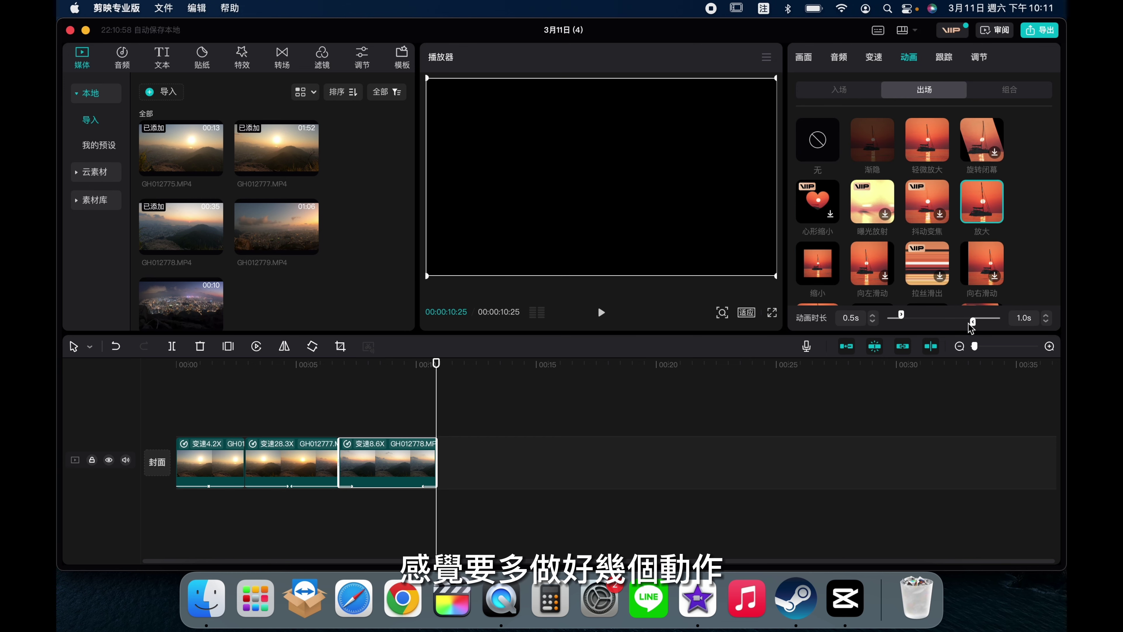
pyautogui.moveTo(901, 315); pyautogui.dragTo(946, 326)
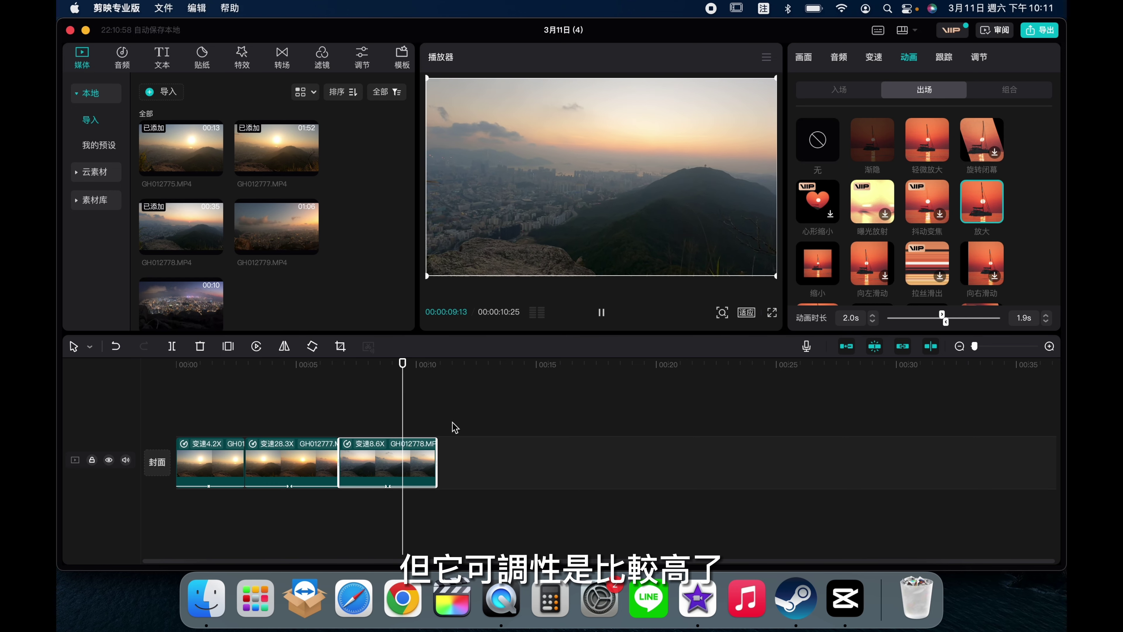
# Play the three-clip timeline from the start to preview the zoom animations
pyautogui.click(188, 427)
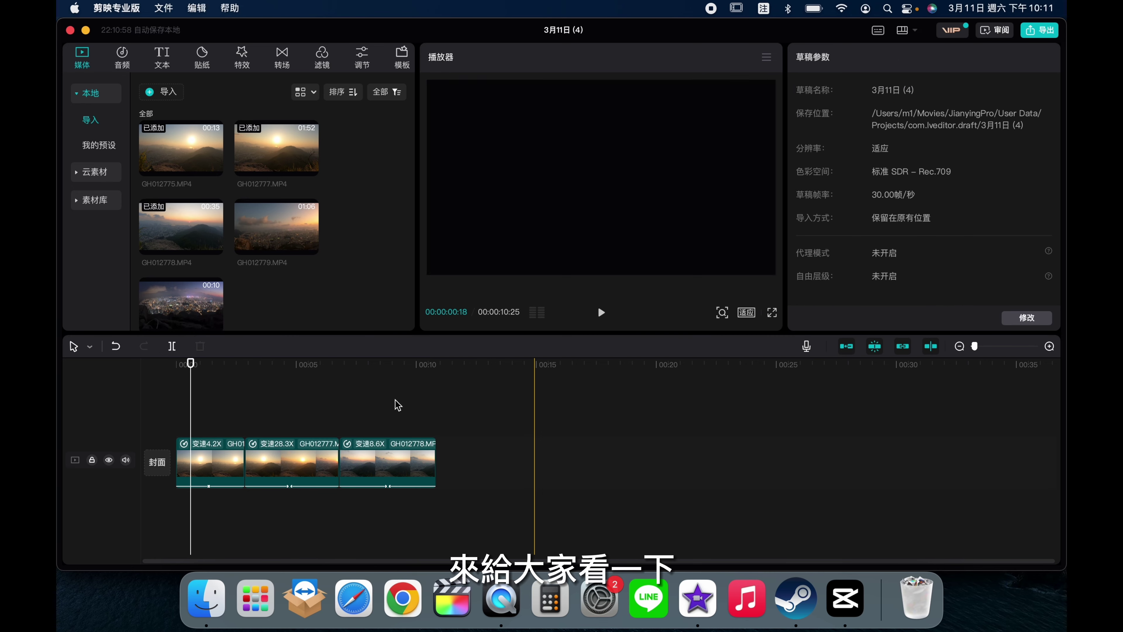
pyautogui.click(180, 428)
pyautogui.press('space')
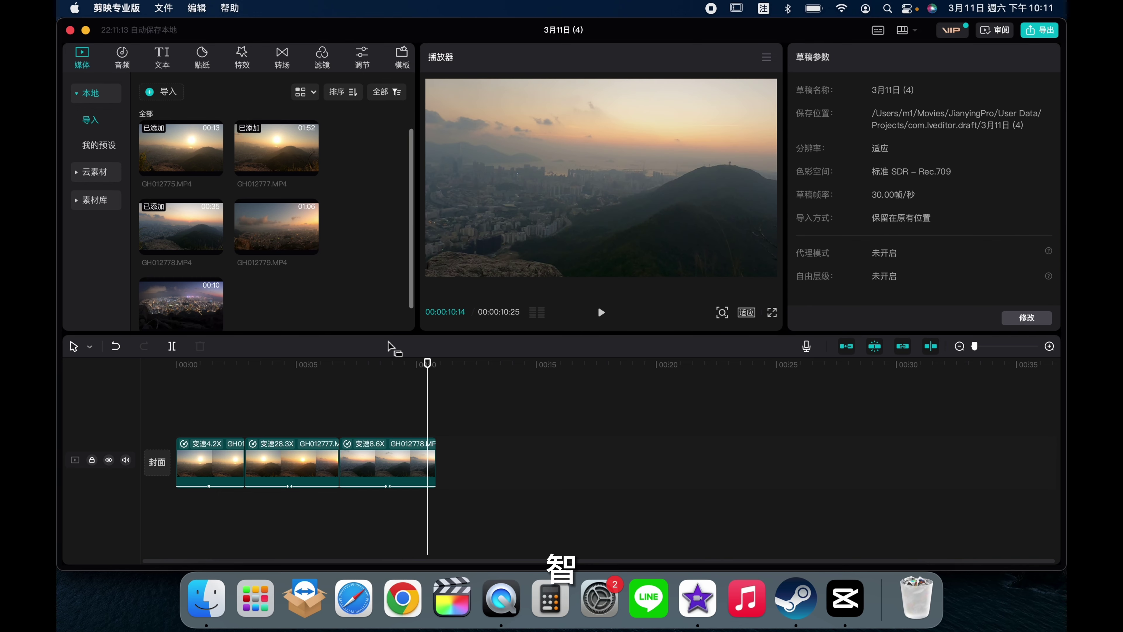
# Switch to iMovie and play the end of the timeline to preview the Ken Burns zoom on the last clip
pyautogui.click(698, 598)
pyautogui.click(319, 443)
pyautogui.press('space')
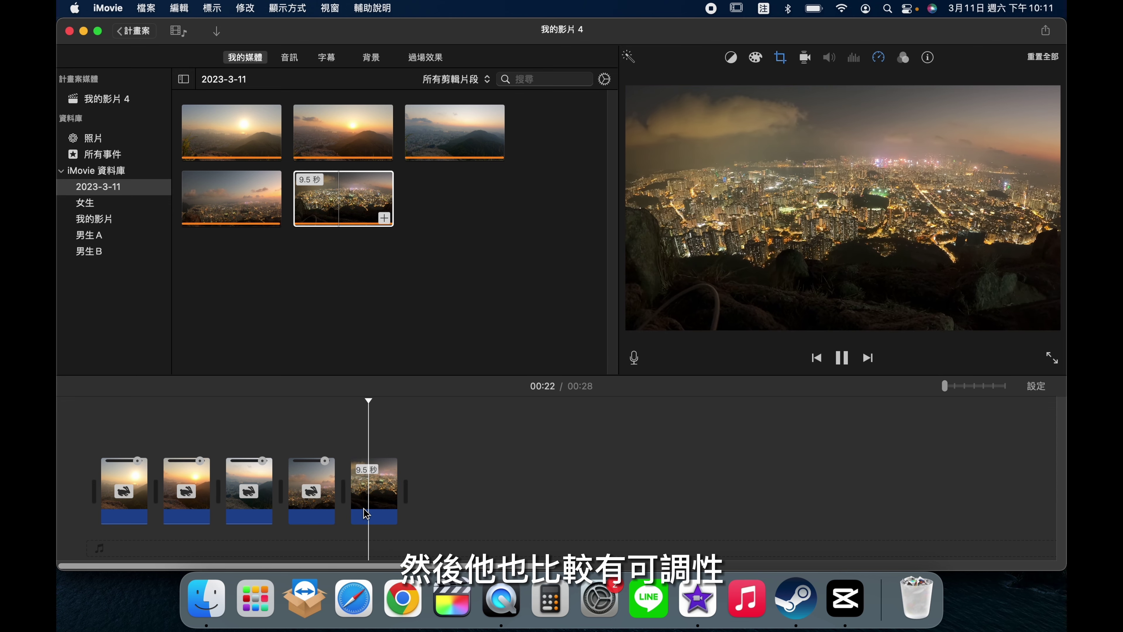
pyautogui.press('space')
# Shrink the Ken Burns end frame of the last clip and move it toward the upper left of the image
pyautogui.click(374, 485)
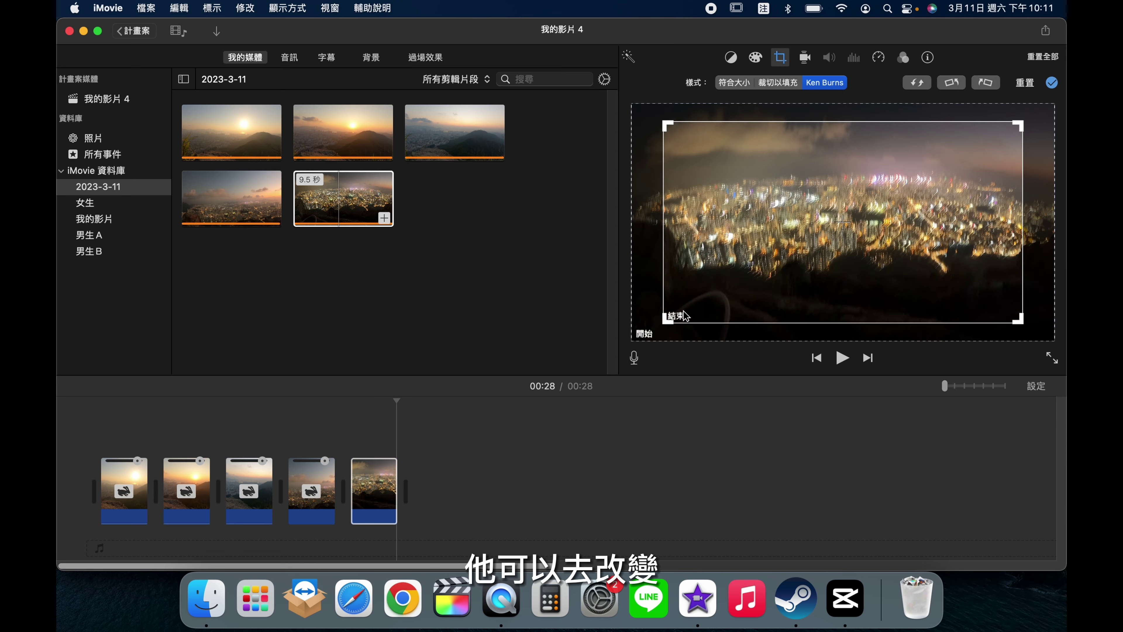
pyautogui.click(671, 318)
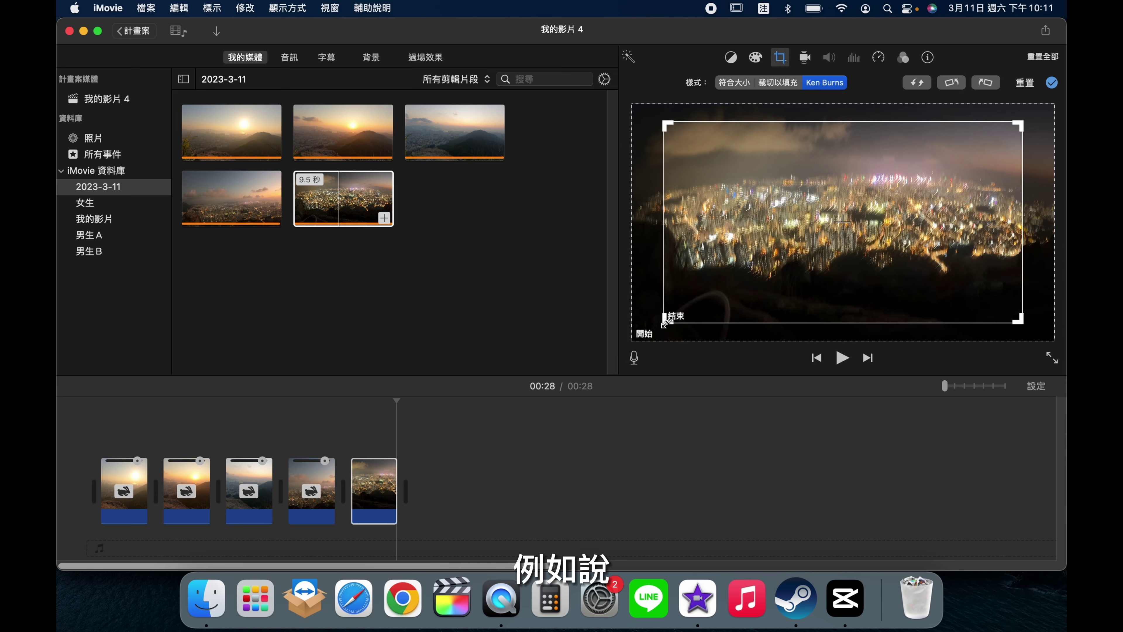
pyautogui.moveTo(831, 214); pyautogui.dragTo(780, 220)
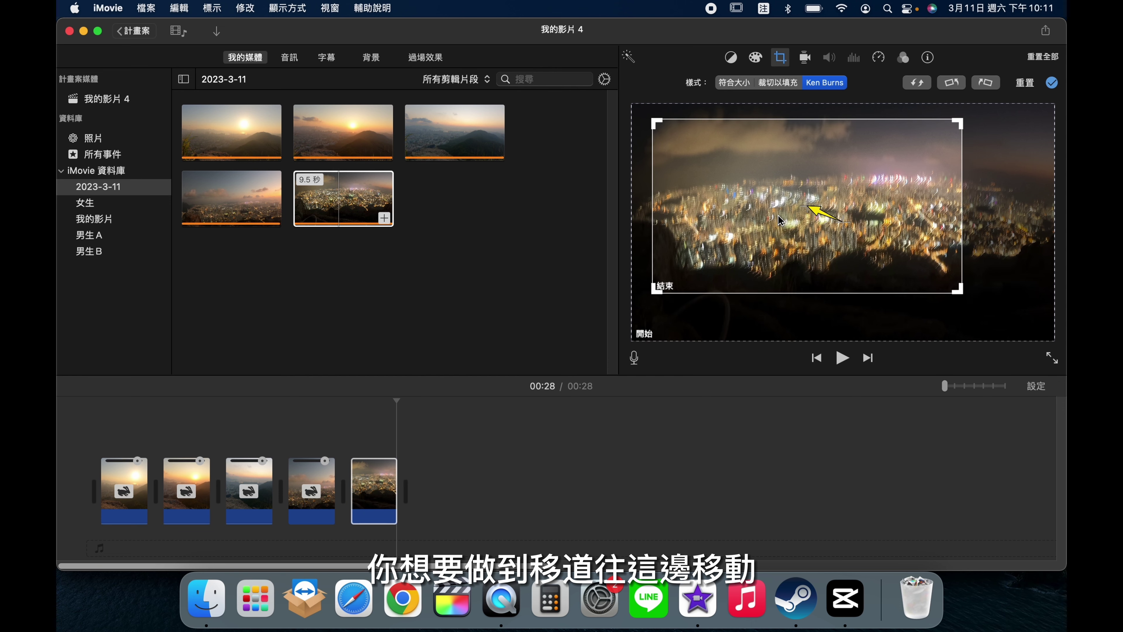
pyautogui.moveTo(850, 227); pyautogui.dragTo(840, 231)
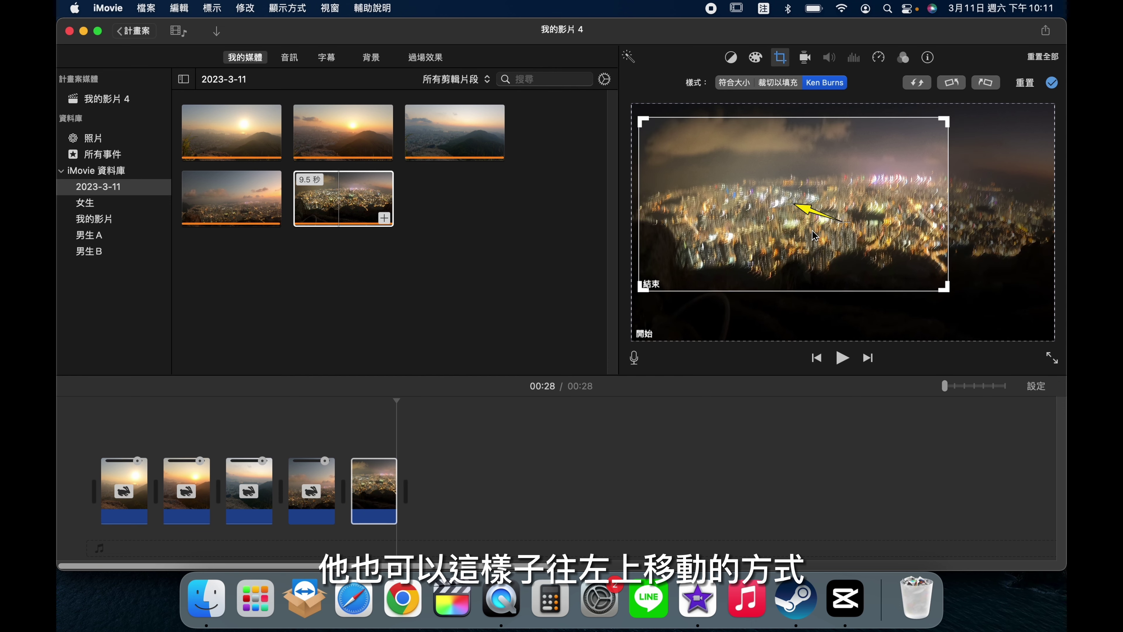
# Play the last clip to preview its adjusted Ken Burns move, and review its start and end crop frames
pyautogui.click(347, 433)
pyautogui.press('space')
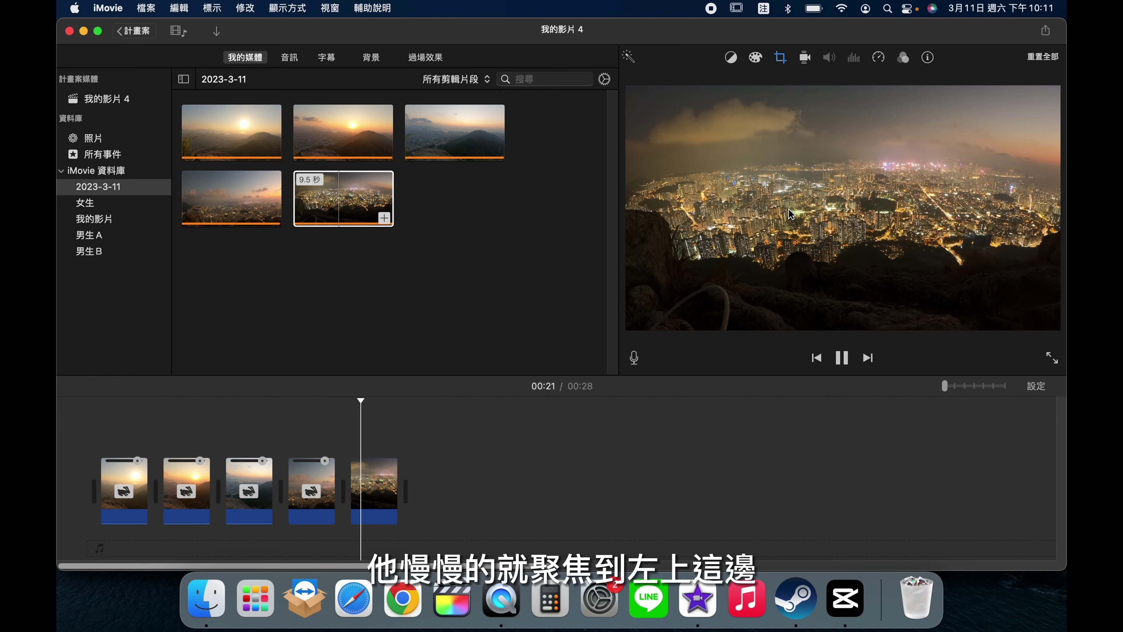
pyautogui.click(836, 361)
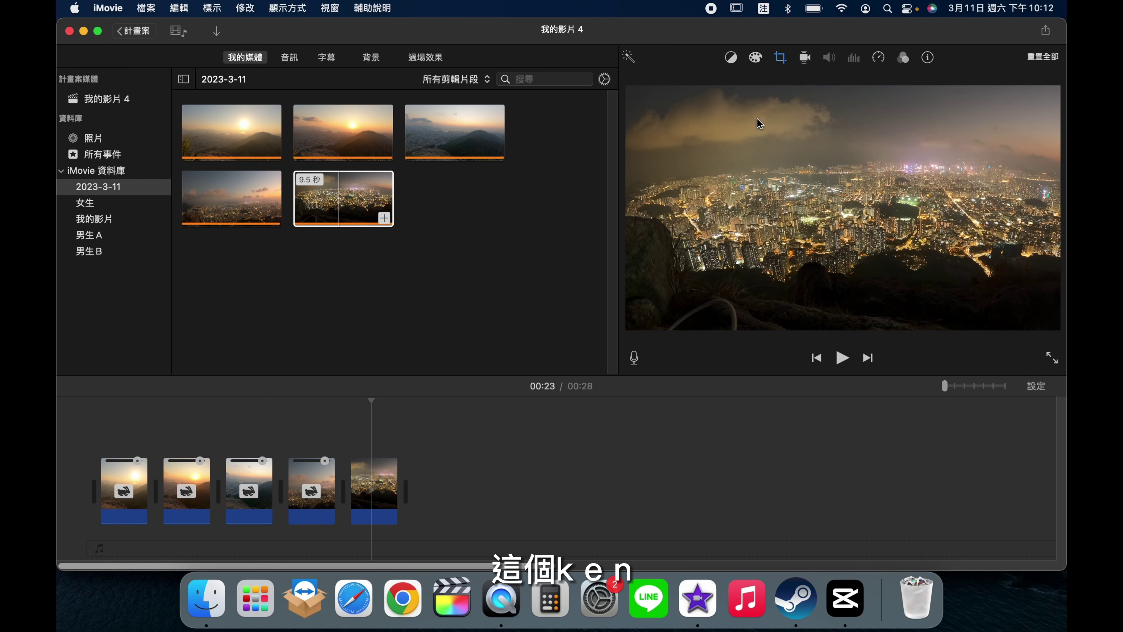
pyautogui.click(783, 60)
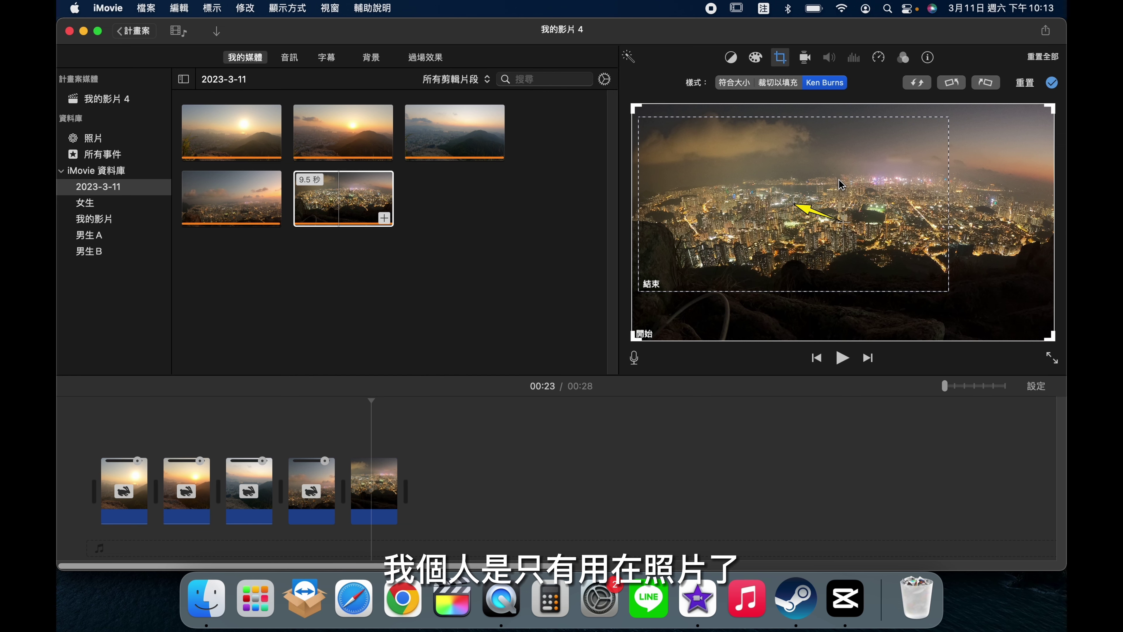
pyautogui.click(413, 441)
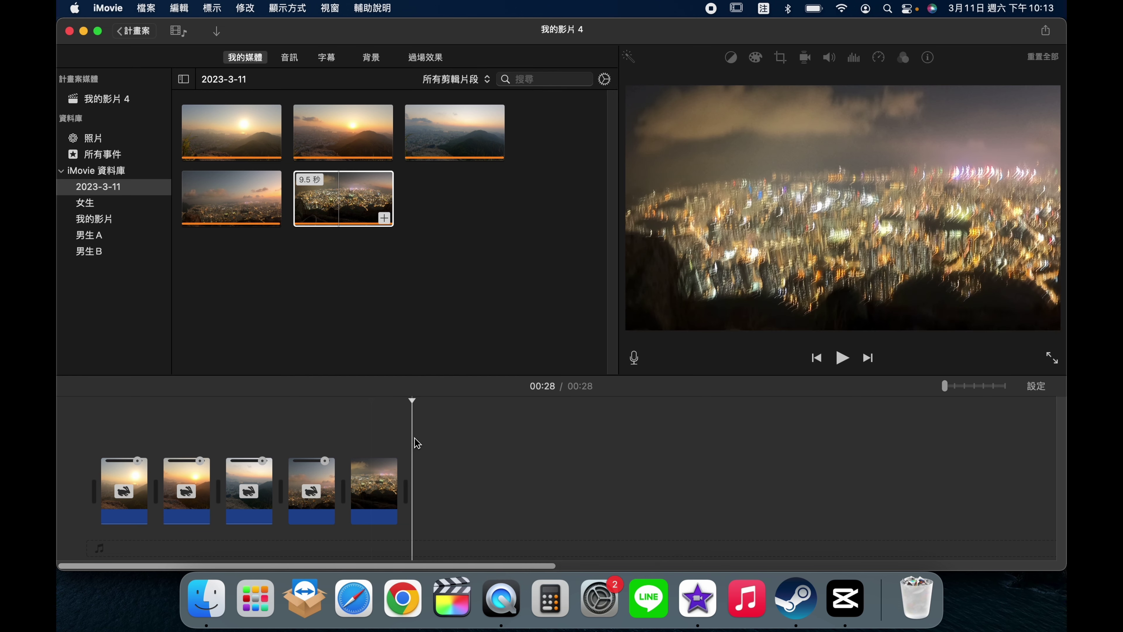